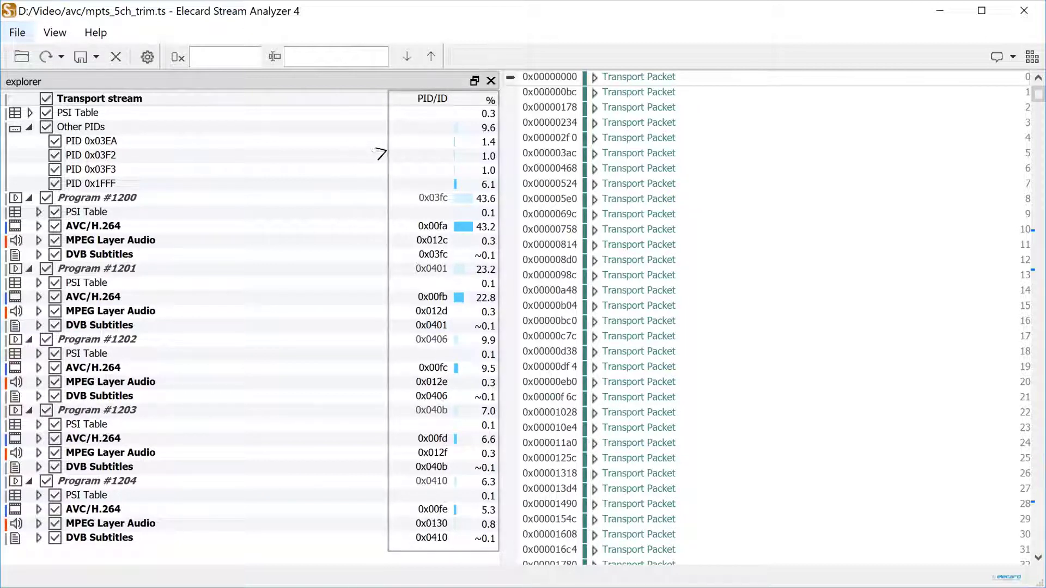
Show only the PES and ES headers of Program #1200's AVC/H.264 stream, and copy Program #1200 with its child entries.
{"action": "left_click", "coordinate": [46, 99]}
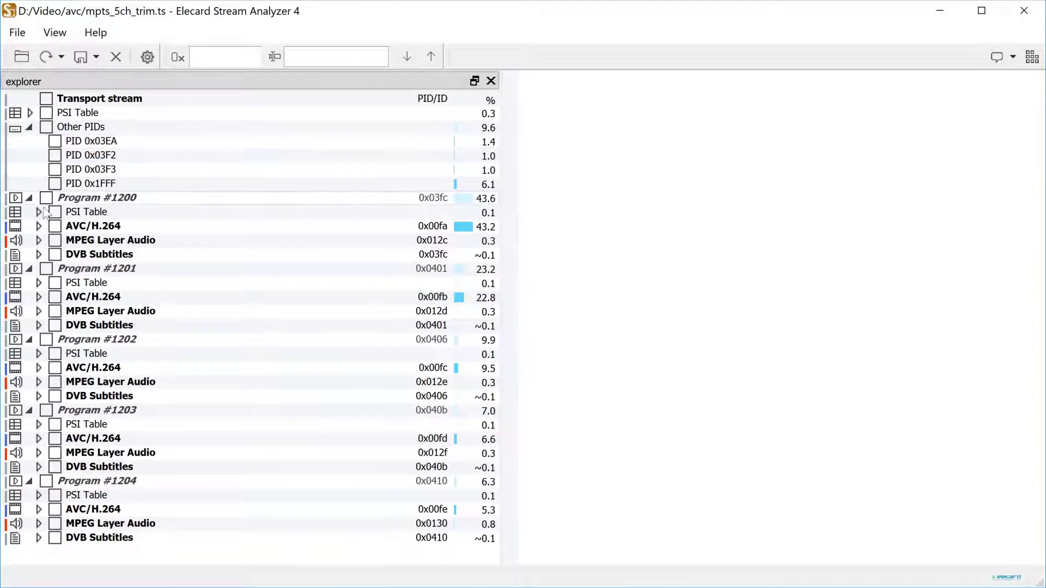
{"action": "left_click", "coordinate": [38, 225]}
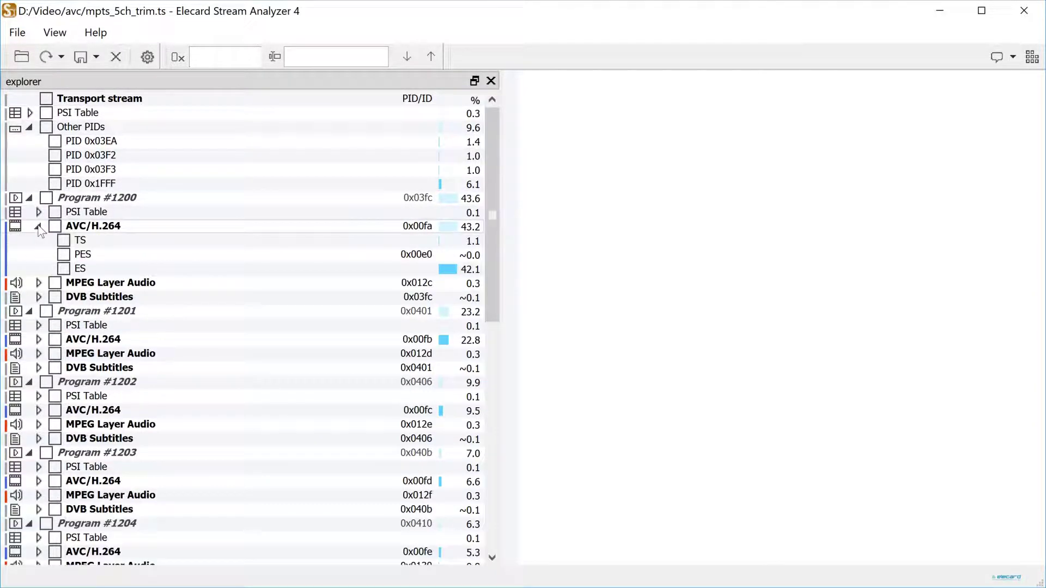
{"action": "left_click", "coordinate": [64, 254]}
{"action": "left_click", "coordinate": [63, 268]}
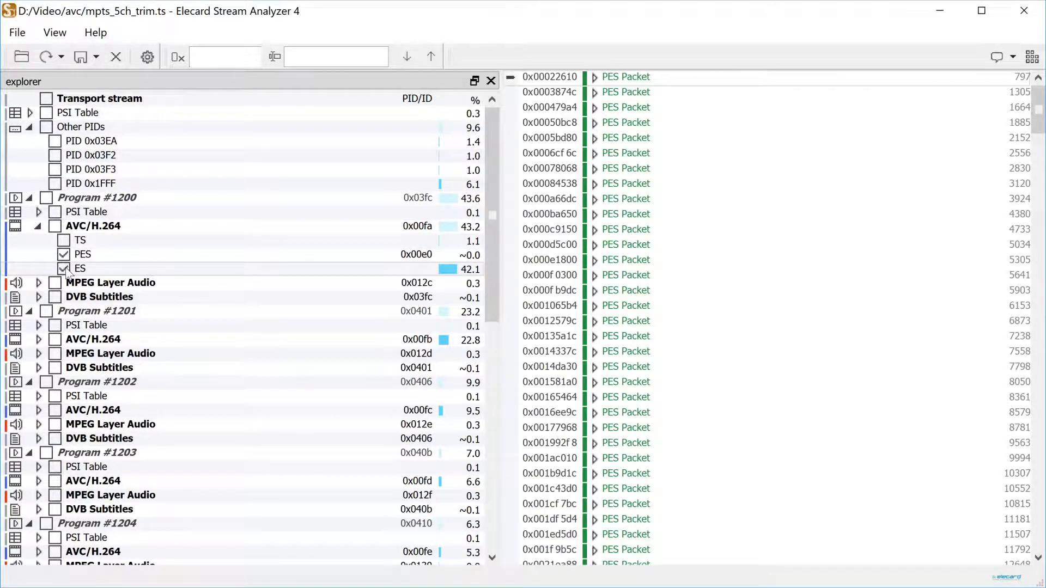
{"action": "right_click", "coordinate": [129, 199]}
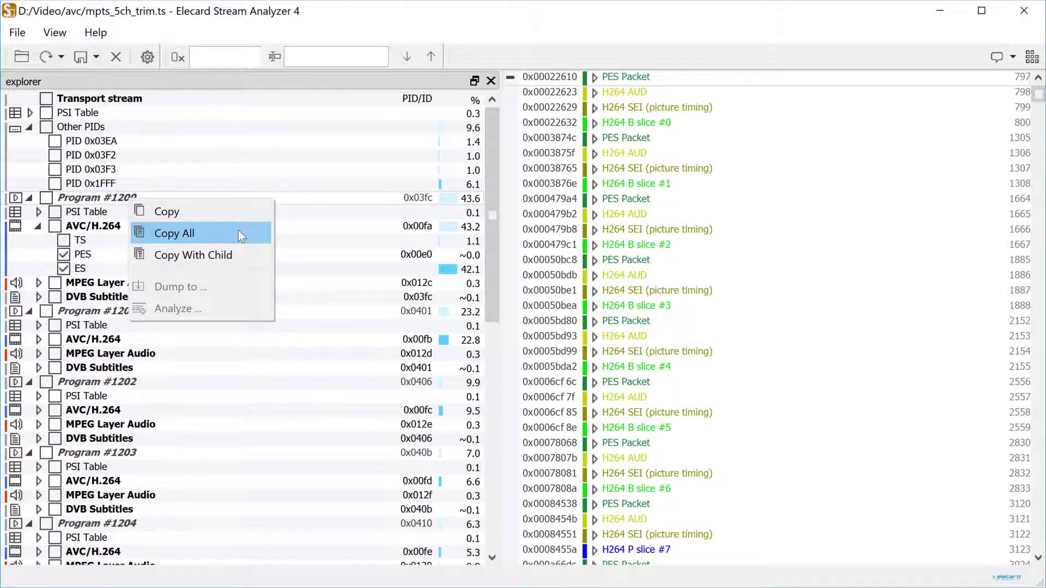
{"action": "left_click", "coordinate": [241, 250]}
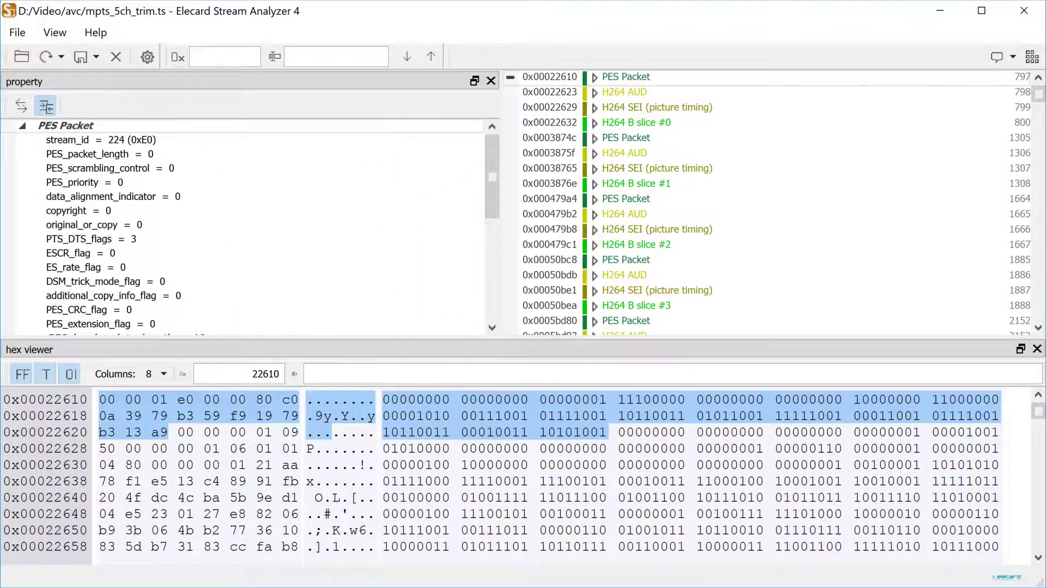
Inspect the properties and hex data of the first H264 AUD, H264 SEI (picture timing) and H264 B slice #0 headers.
{"action": "left_click", "coordinate": [772, 92]}
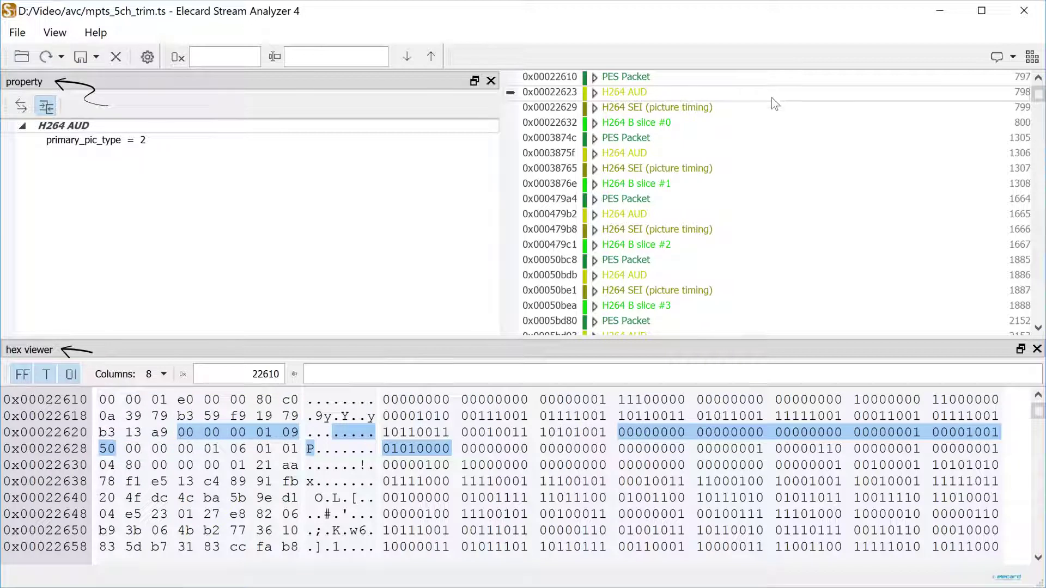
{"action": "left_click", "coordinate": [771, 107]}
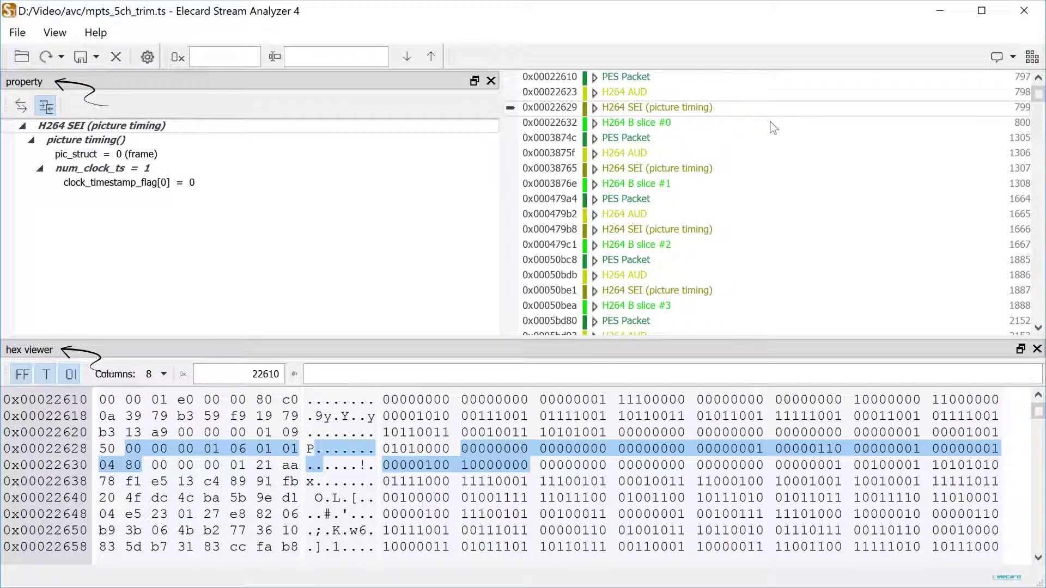
{"action": "left_click", "coordinate": [771, 123]}
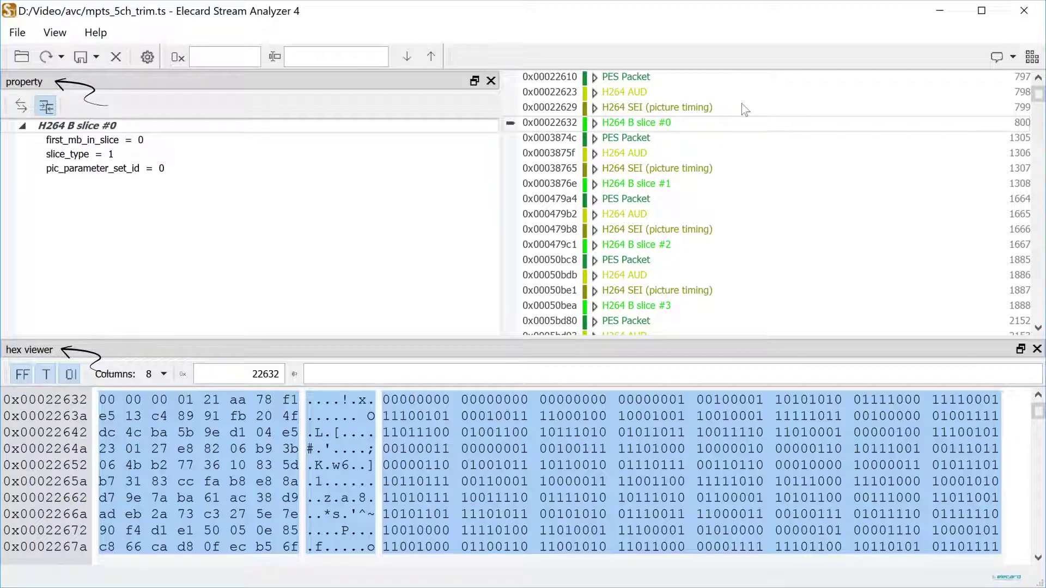
Go to the header at offset 0x50be1 and search the header list for "B slice".
{"action": "left_click", "coordinate": [224, 57]}
{"action": "type", "text": "50"}
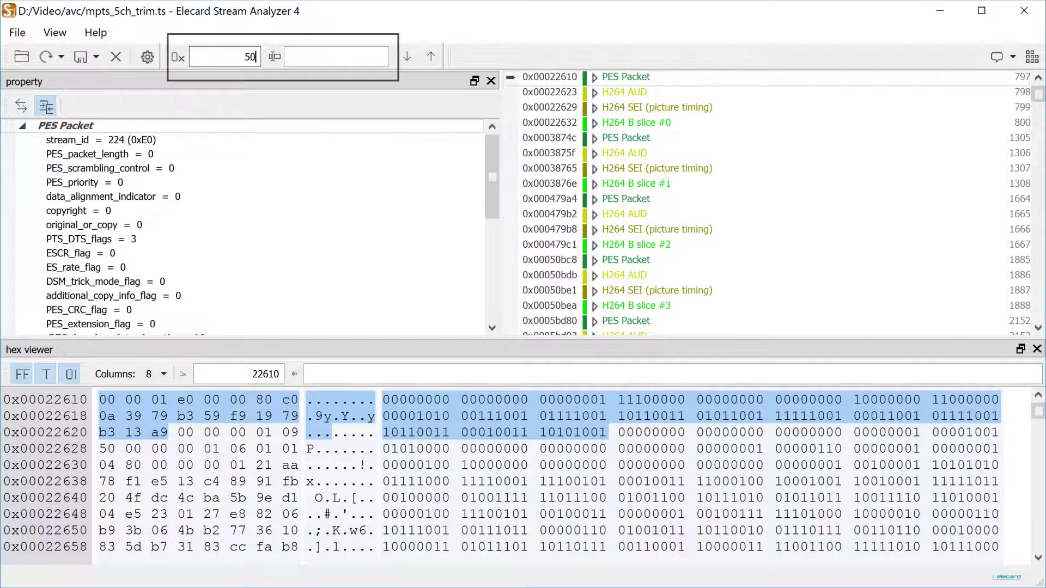
{"action": "type", "text": "be"}
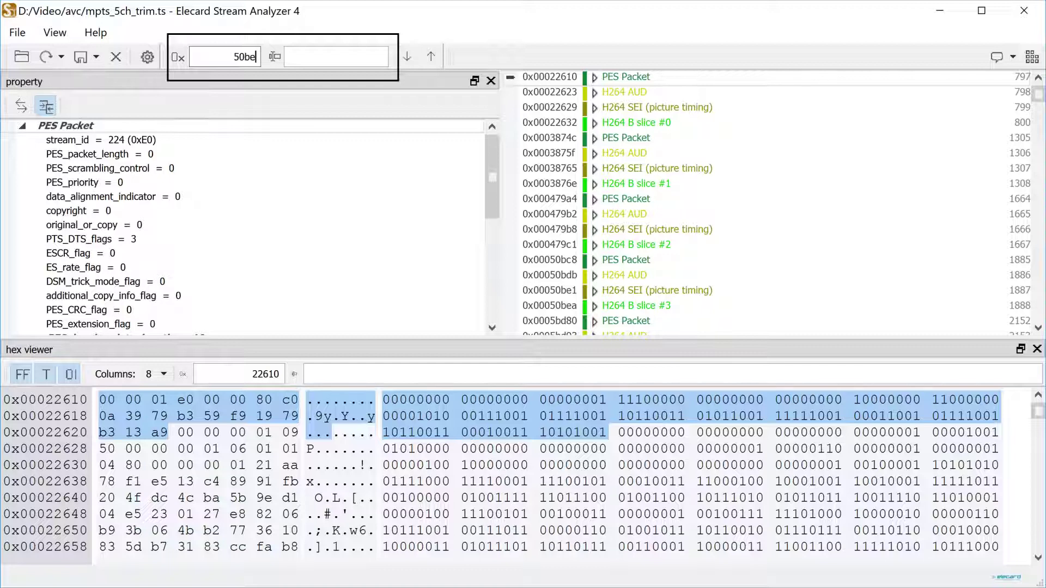
{"action": "type", "text": "1"}
{"action": "key", "text": "Return"}
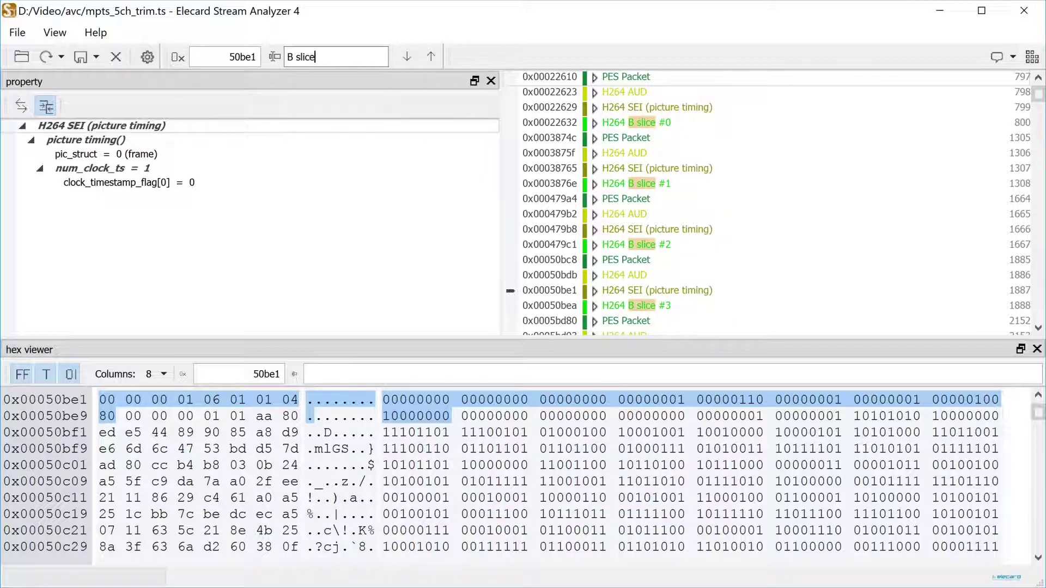
{"action": "key", "text": "Return"}
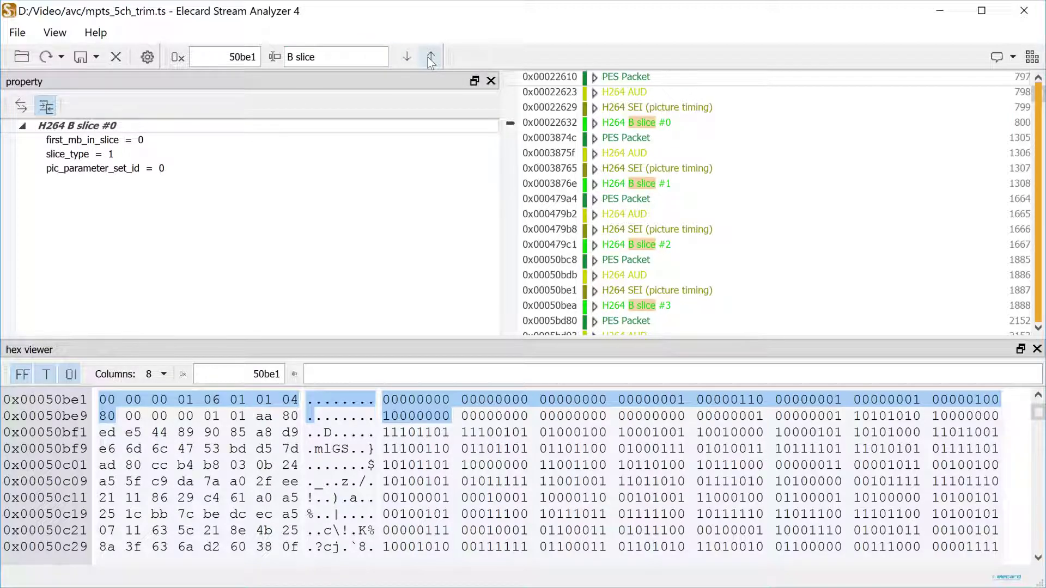
Mark a header selection beginning at H264 B slice #0 and ending at H264 B slice #1.
{"action": "right_click", "coordinate": [615, 120]}
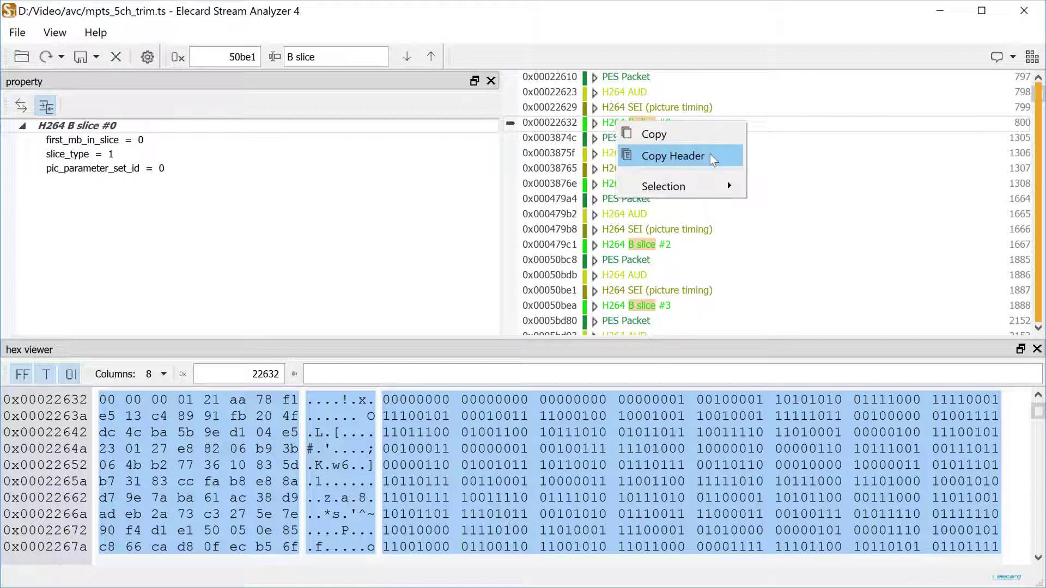
{"action": "mouse_move", "coordinate": [710, 184]}
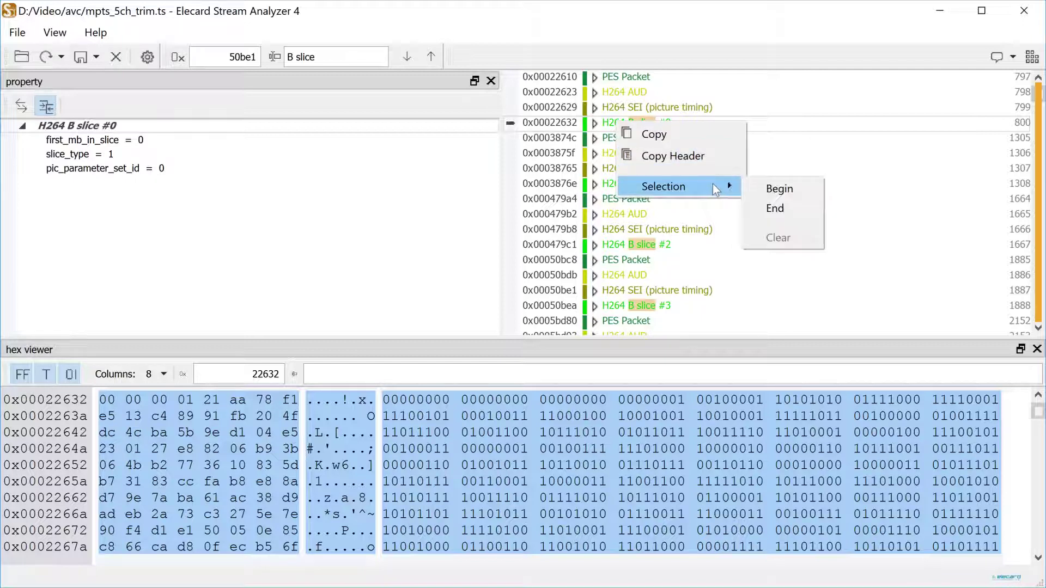
{"action": "left_click", "coordinate": [772, 190]}
{"action": "right_click", "coordinate": [636, 187]}
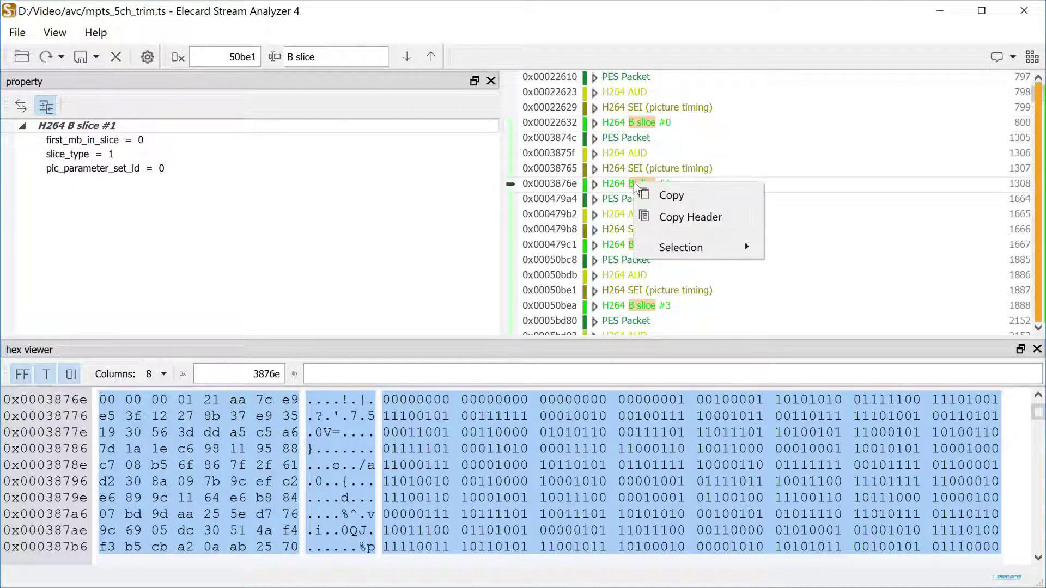
{"action": "mouse_move", "coordinate": [742, 247]}
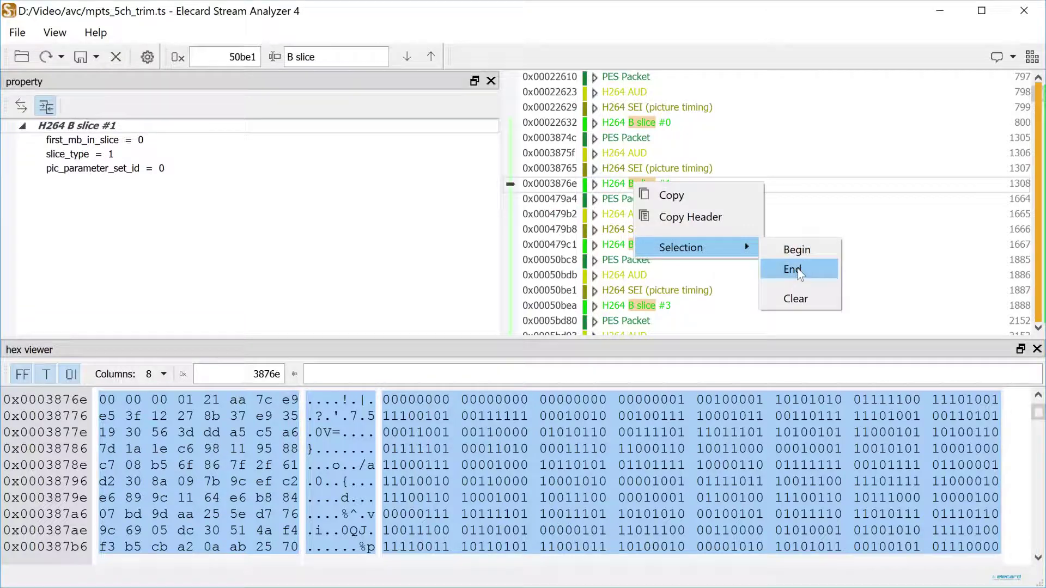
{"action": "left_click", "coordinate": [792, 269]}
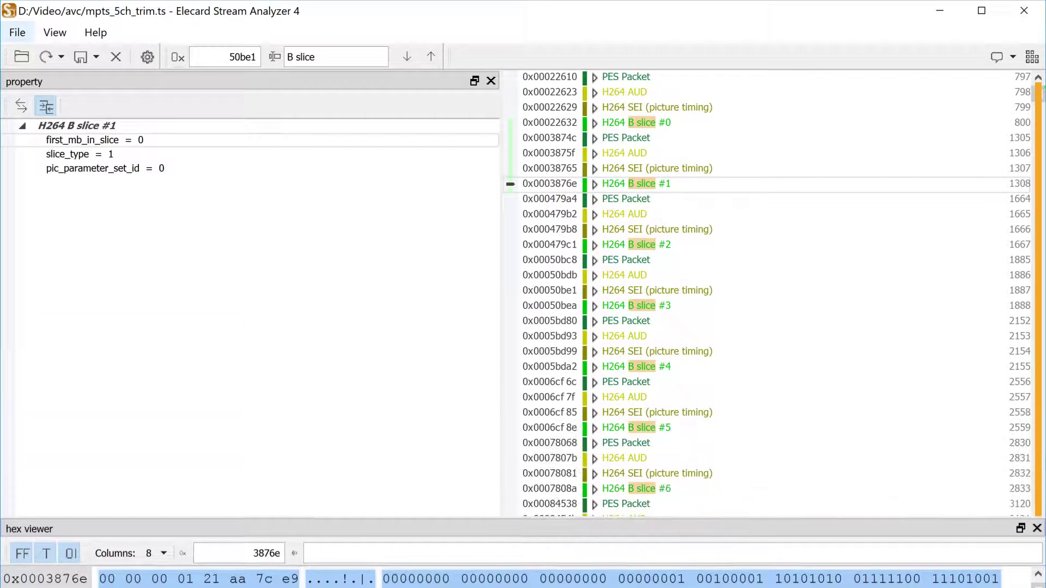
View the properties of the PES, AUD and SEI headers after B slice #1, and return to B slice #1.
{"action": "left_click", "coordinate": [654, 198]}
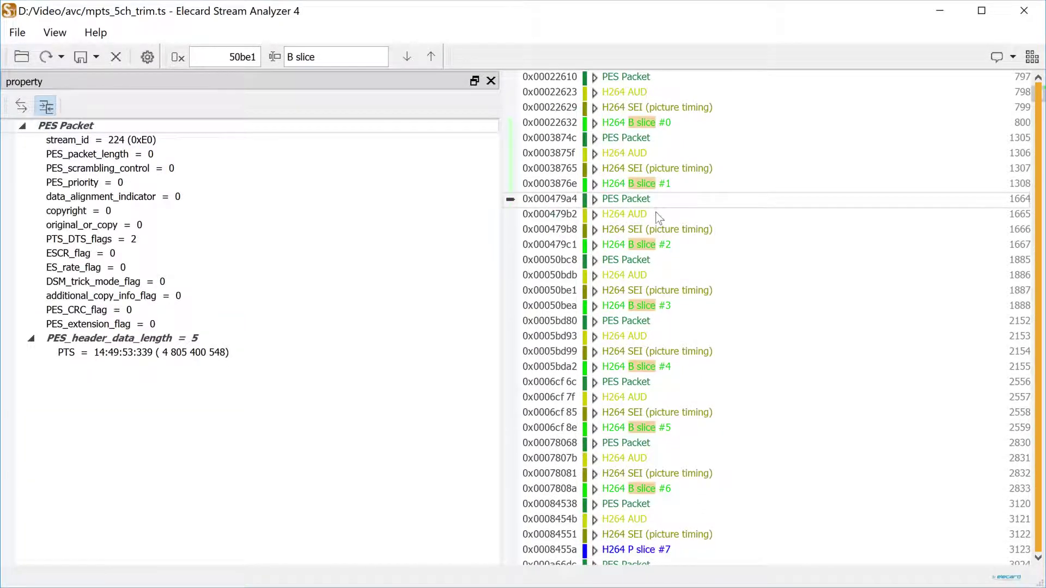
{"action": "left_click", "coordinate": [656, 214]}
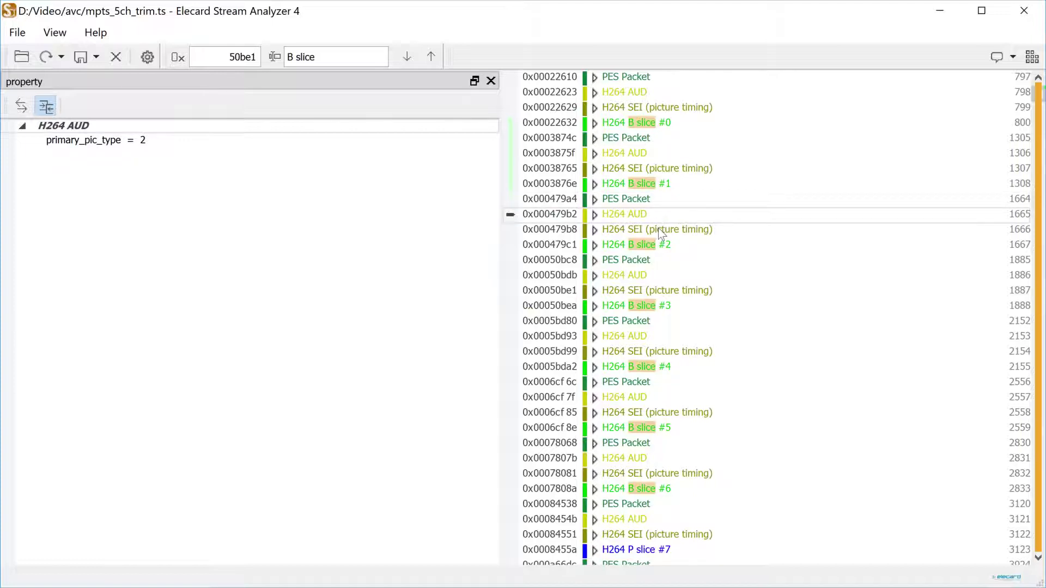
{"action": "left_click", "coordinate": [658, 227]}
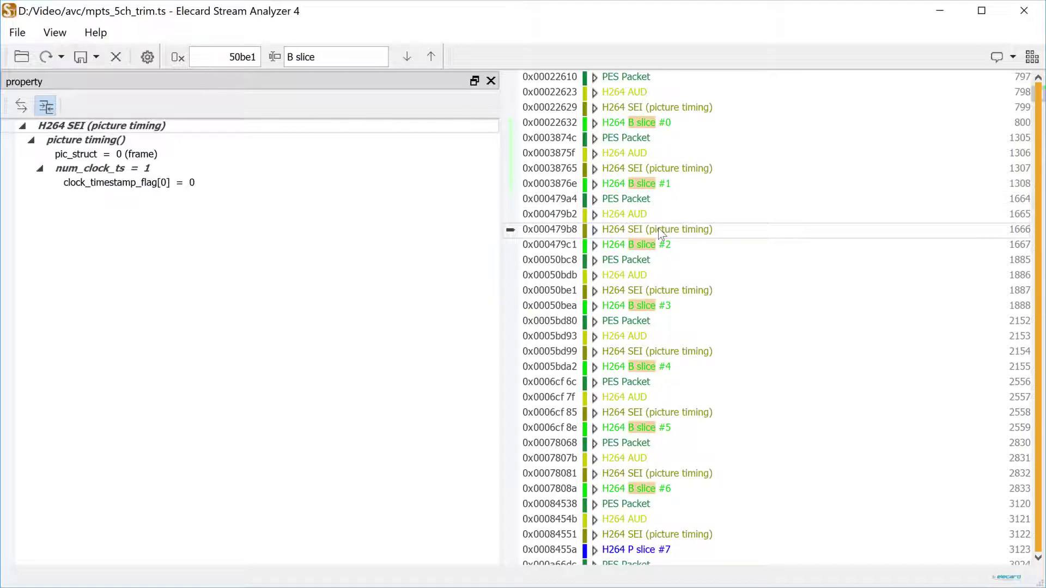
{"action": "left_click", "coordinate": [660, 188]}
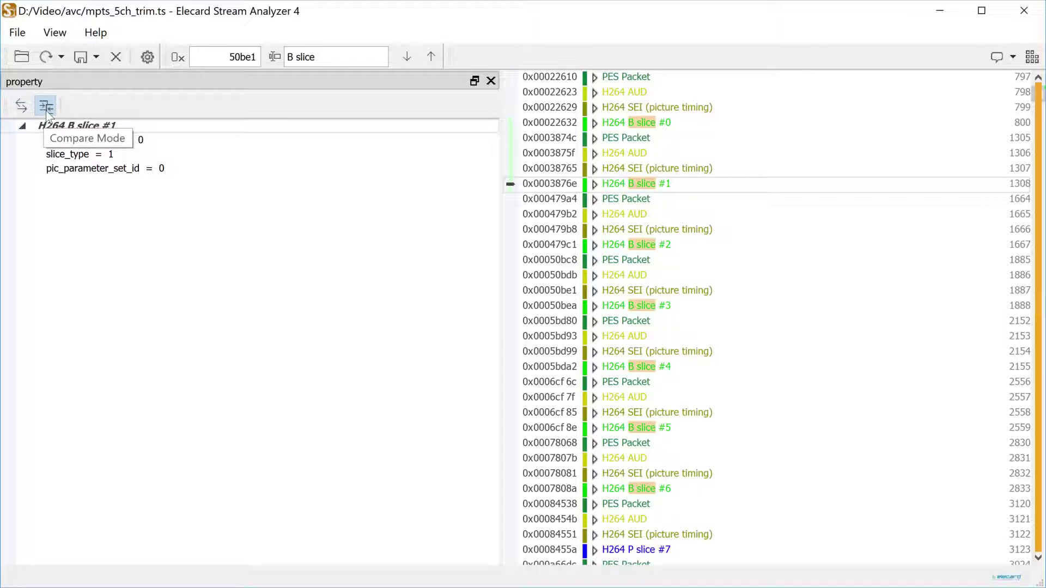
Compare the properties of the first three PES packets in Compare Mode, and copy all properties of the third one.
{"action": "left_click", "coordinate": [636, 80]}
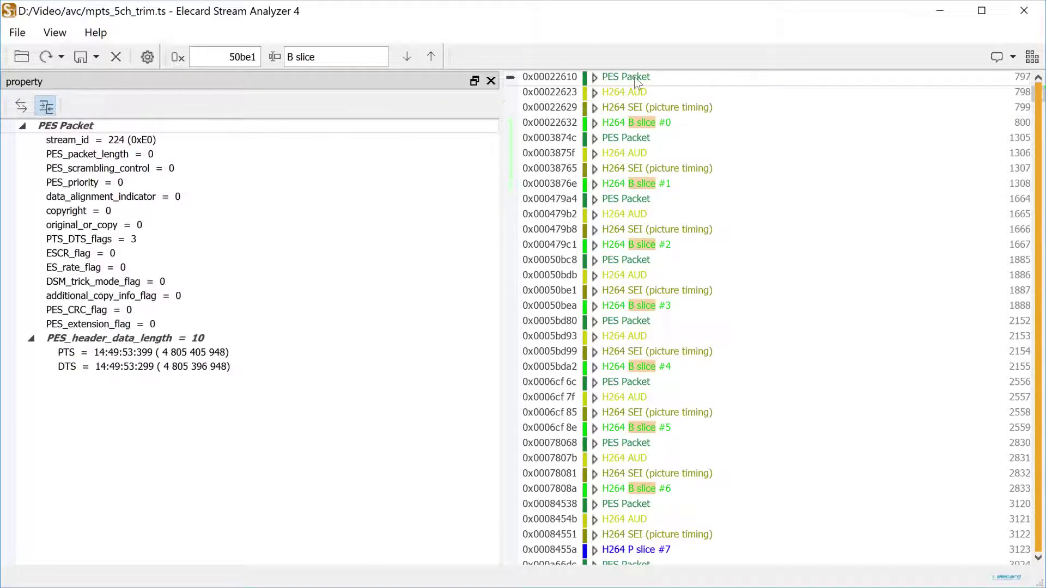
{"action": "left_click", "coordinate": [644, 139]}
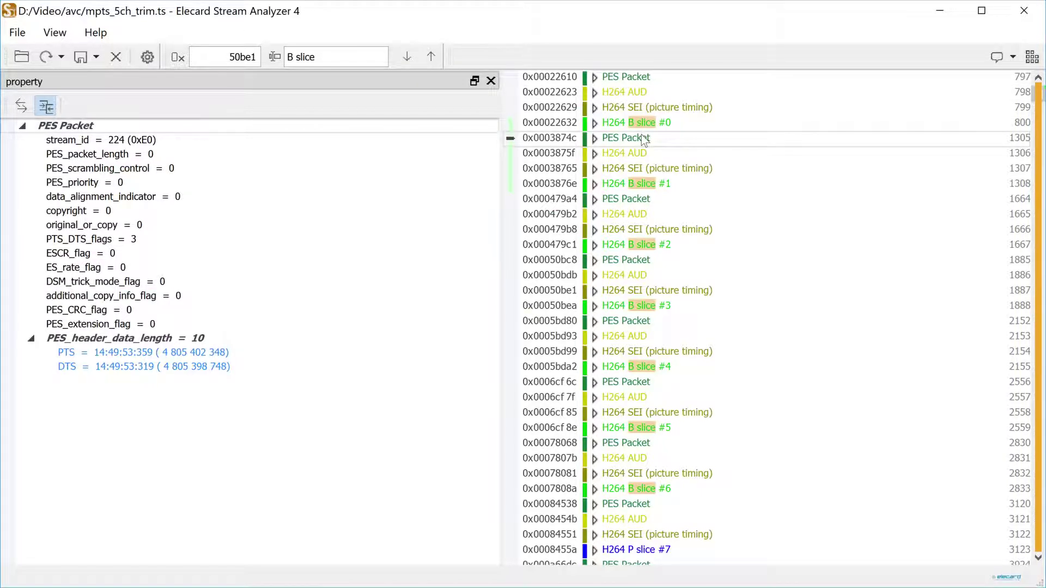
{"action": "left_click", "coordinate": [642, 198]}
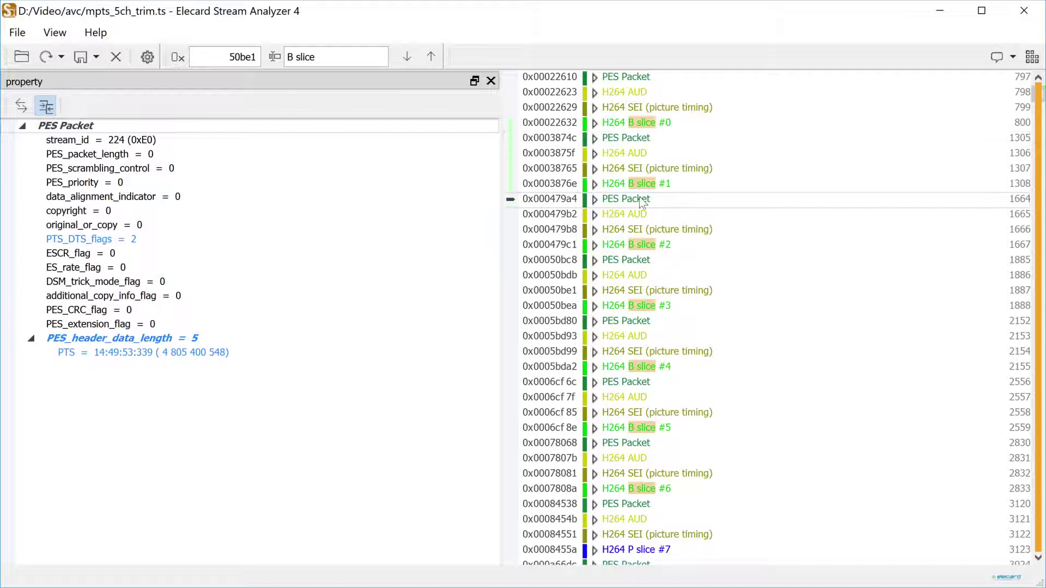
{"action": "right_click", "coordinate": [263, 129]}
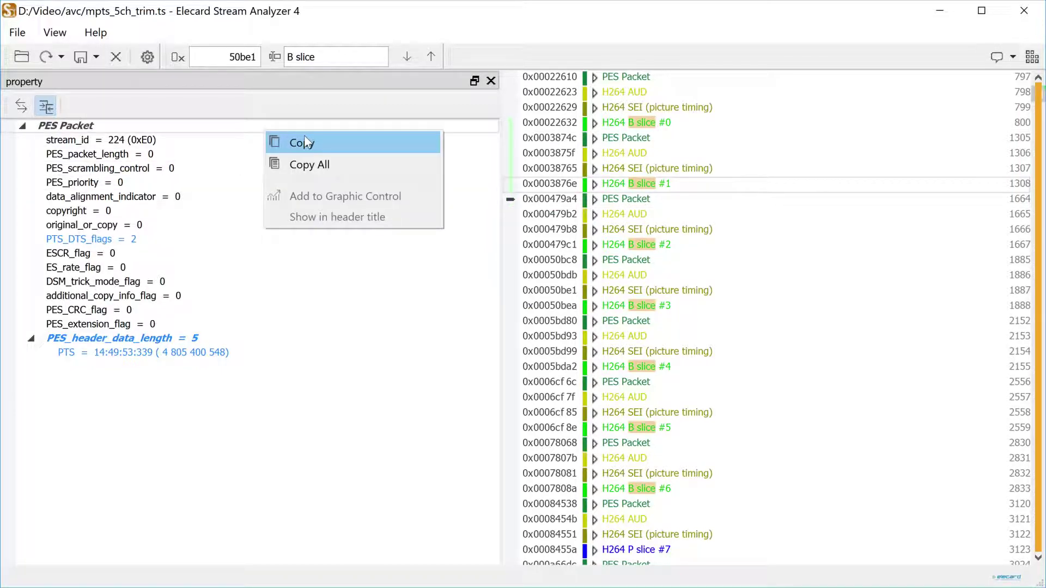
{"action": "left_click", "coordinate": [322, 165]}
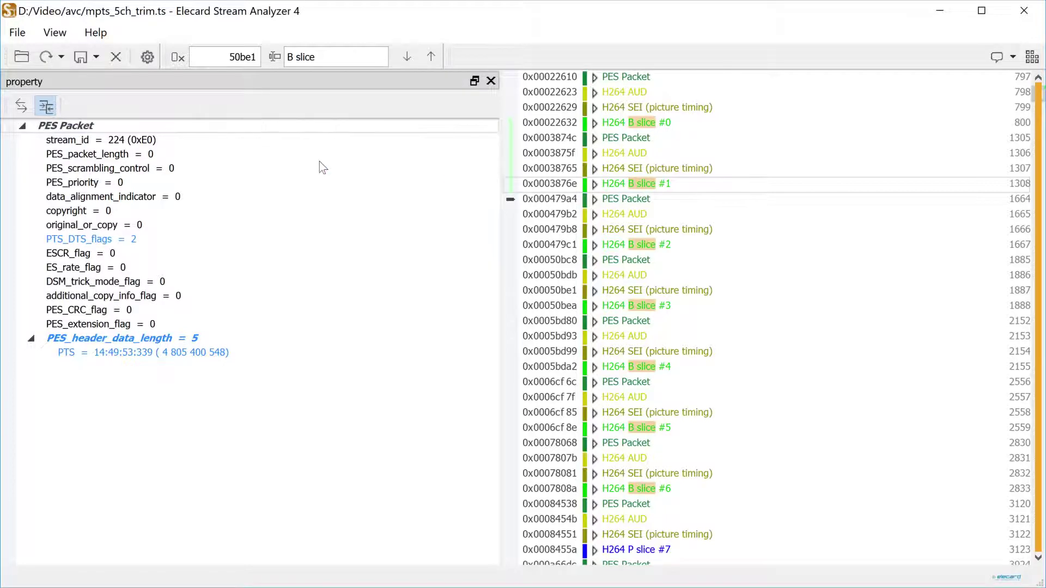
Show the PTS_DTS_flags property in the PES packet header titles and add it to the Graphic Control.
{"action": "right_click", "coordinate": [204, 237]}
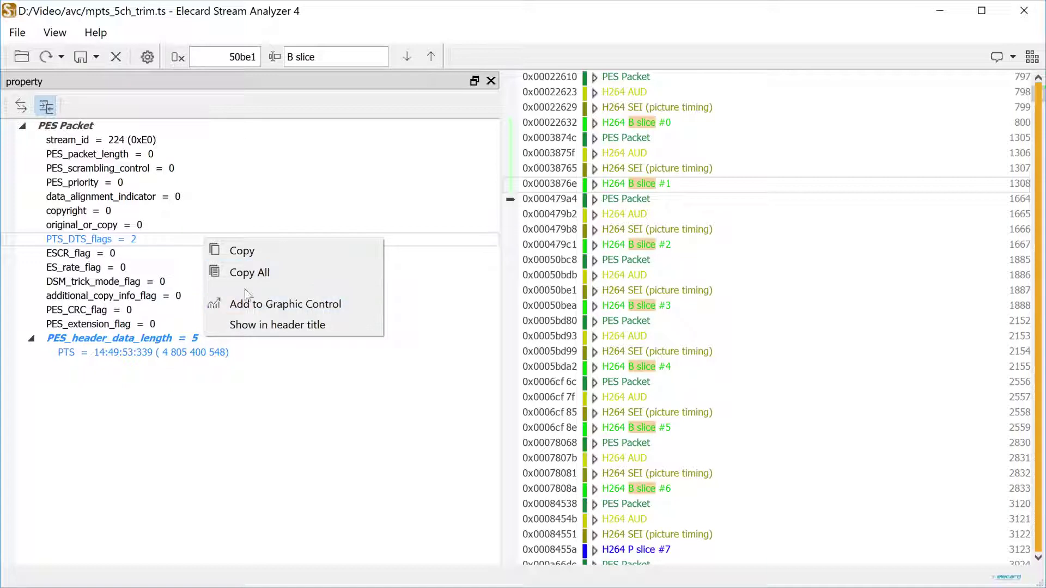
{"action": "left_click", "coordinate": [258, 324]}
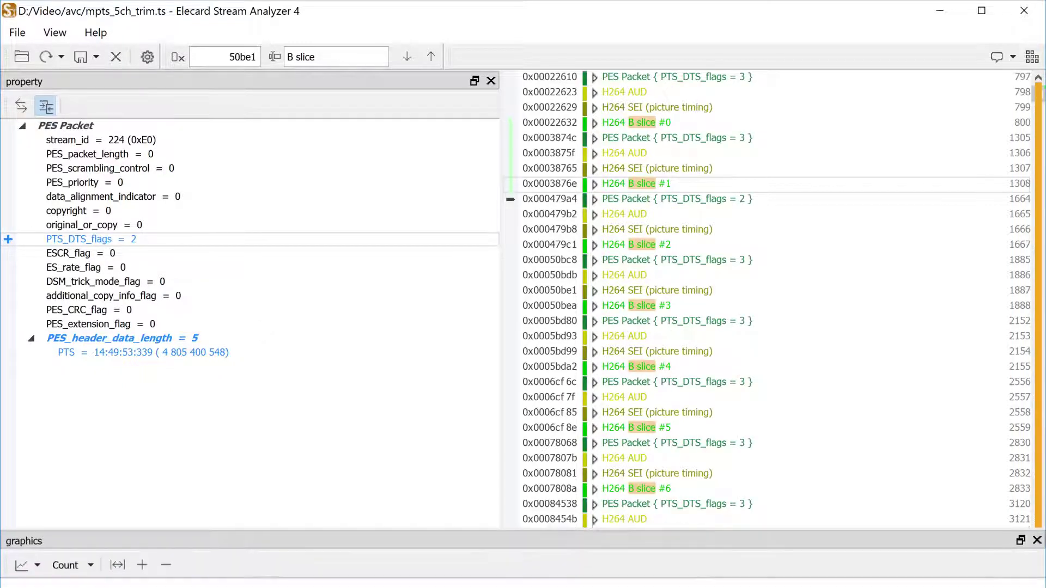
{"action": "right_click", "coordinate": [275, 240]}
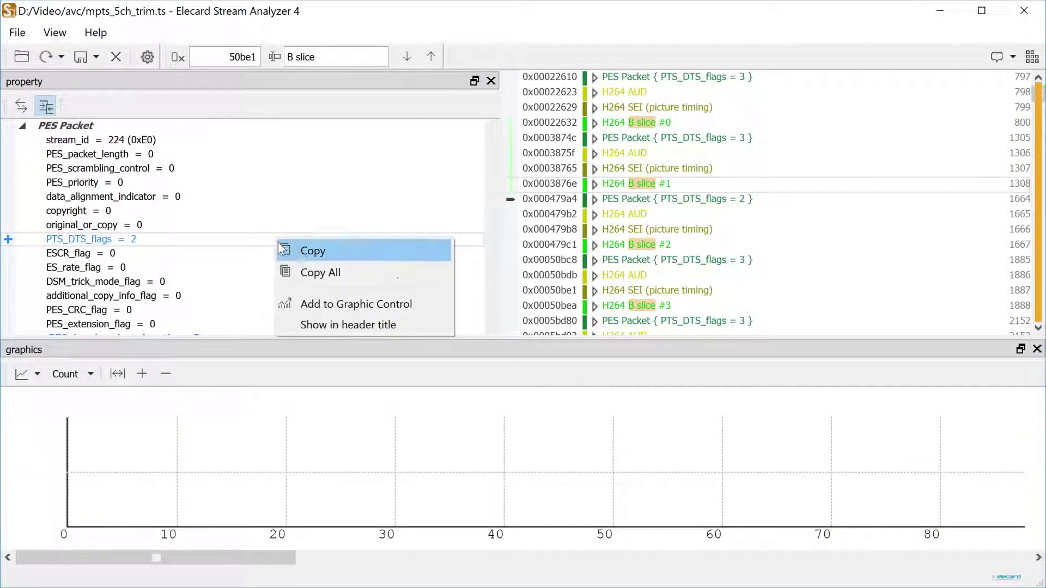
{"action": "left_click", "coordinate": [310, 305]}
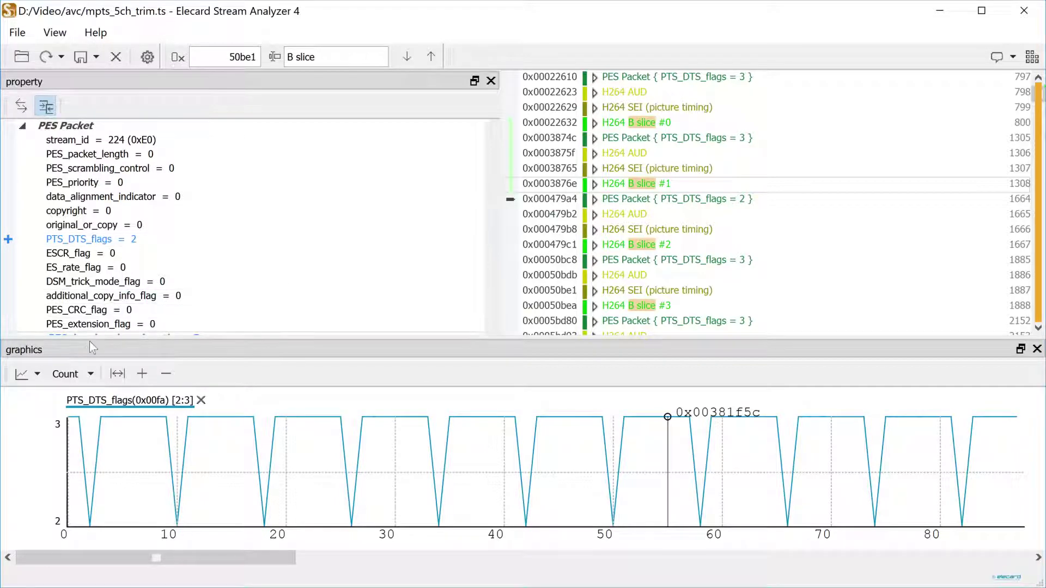
Display the PTS_DTS_flags graph in Bar Mode and switch it to Transition Mode.
{"action": "left_click", "coordinate": [37, 375]}
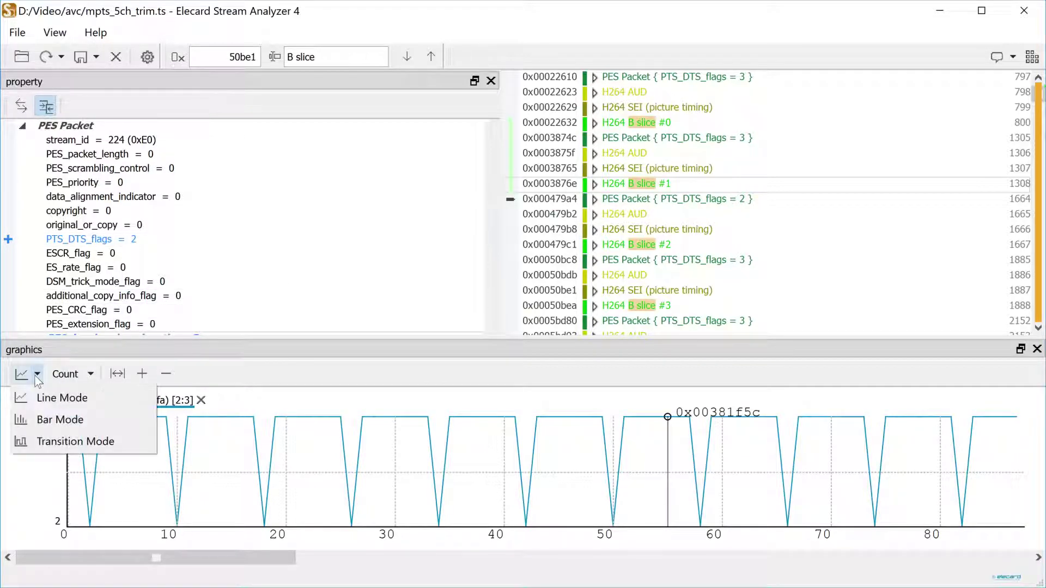
{"action": "left_click", "coordinate": [38, 417]}
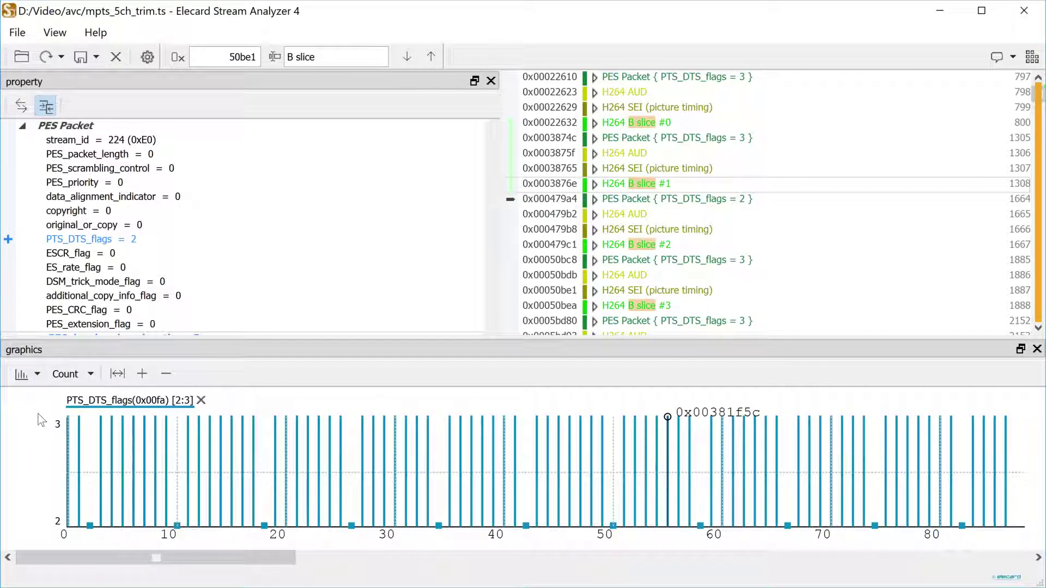
{"action": "left_click", "coordinate": [38, 377]}
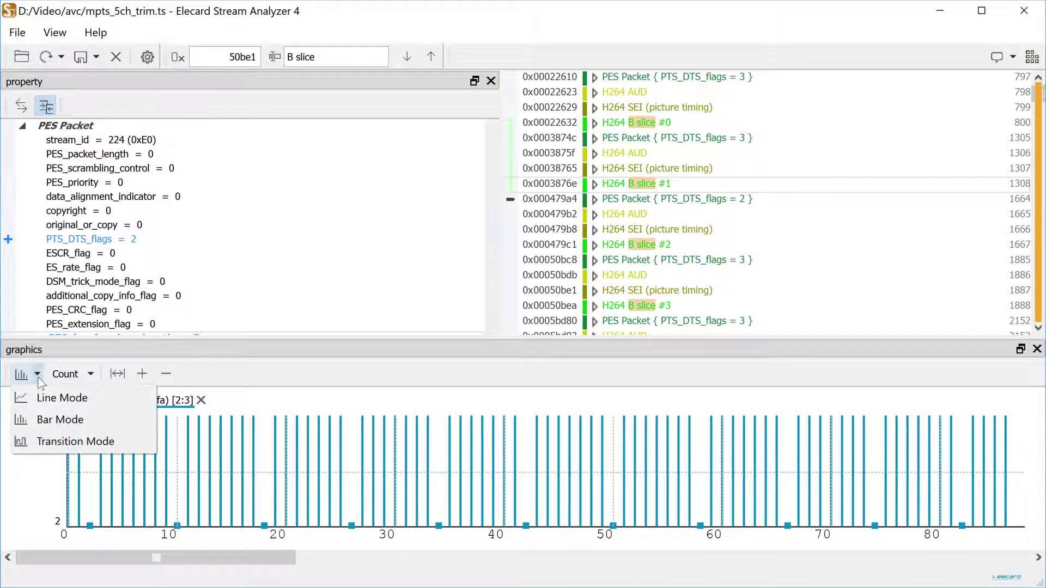
{"action": "left_click", "coordinate": [43, 442]}
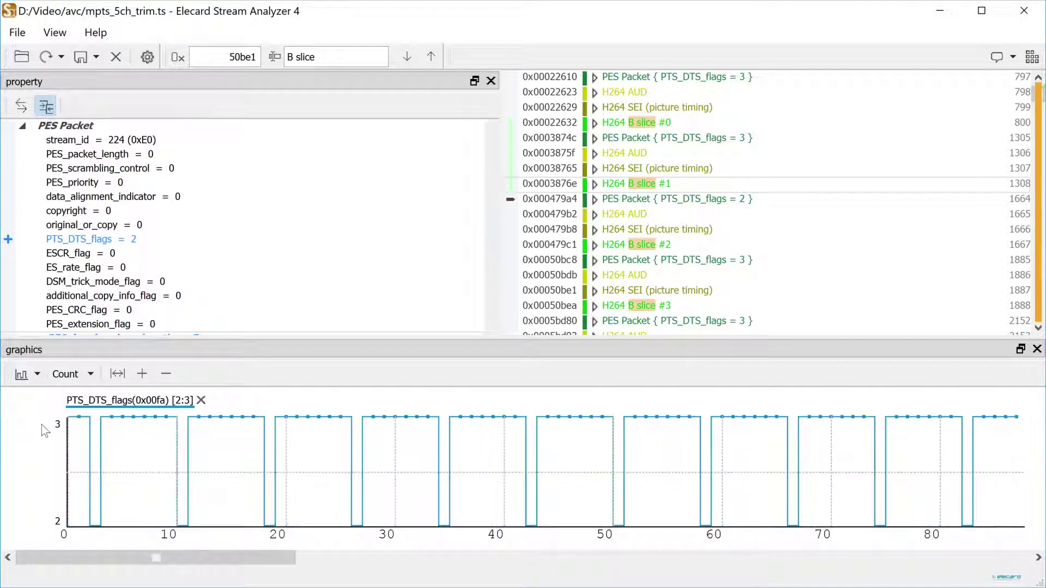
Switch the horizontal axis of the PTS_DTS_flags graph to Offset and back to Count.
{"action": "left_click", "coordinate": [79, 374]}
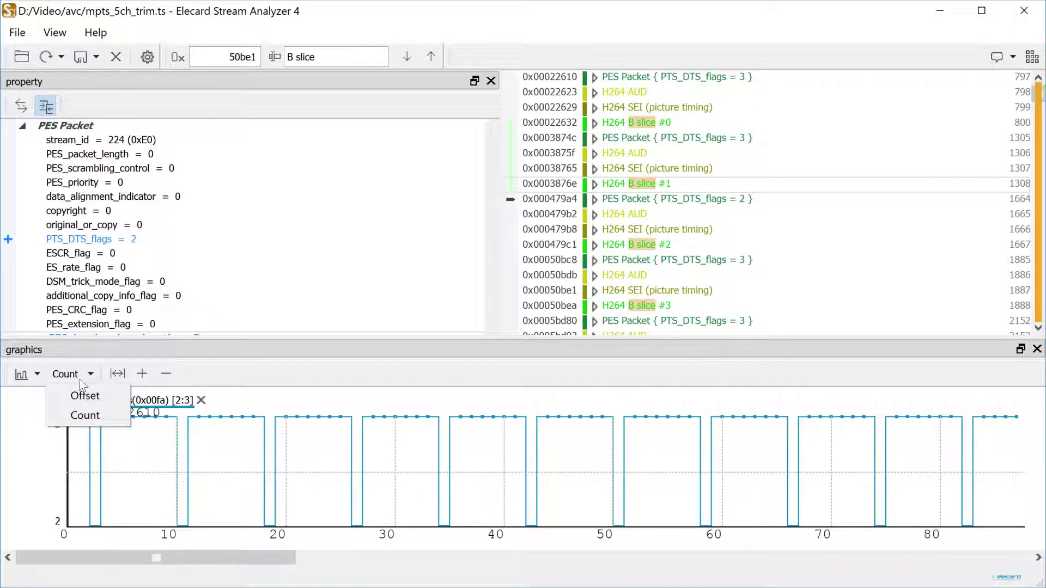
{"action": "left_click", "coordinate": [82, 396]}
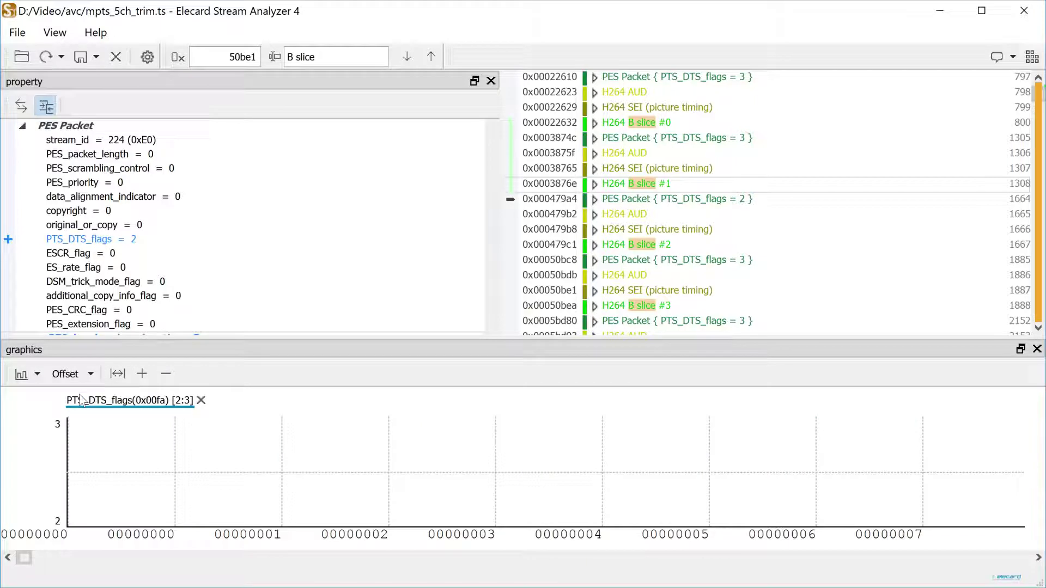
{"action": "left_click", "coordinate": [80, 377]}
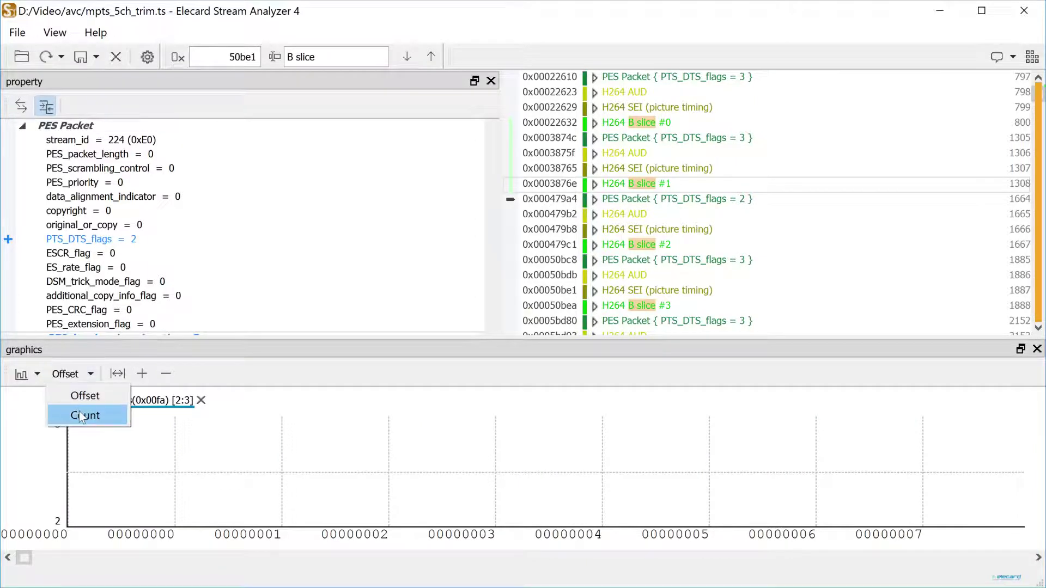
{"action": "left_click", "coordinate": [79, 410]}
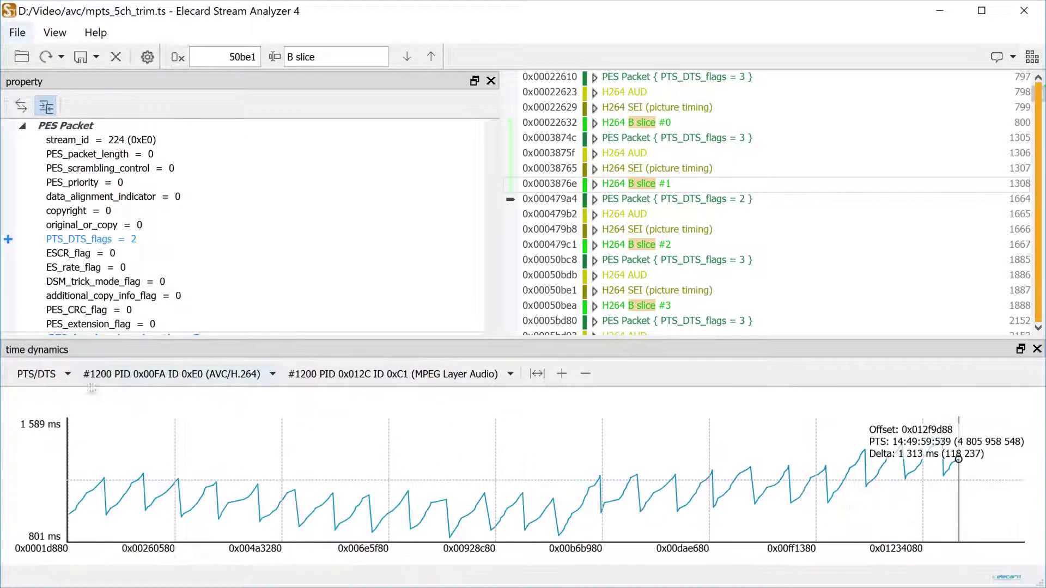
Plot the PTS/DTS time dynamics of the video stream #1201 PID 0x00FB ID 0xE0 (AVC/H.264).
{"action": "left_click", "coordinate": [100, 376]}
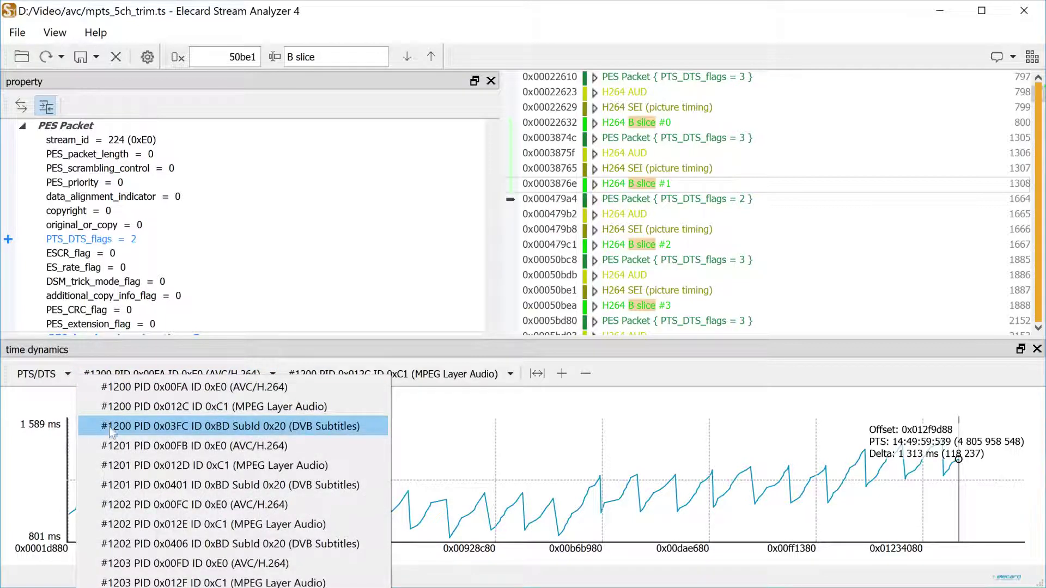
{"action": "left_click", "coordinate": [114, 446]}
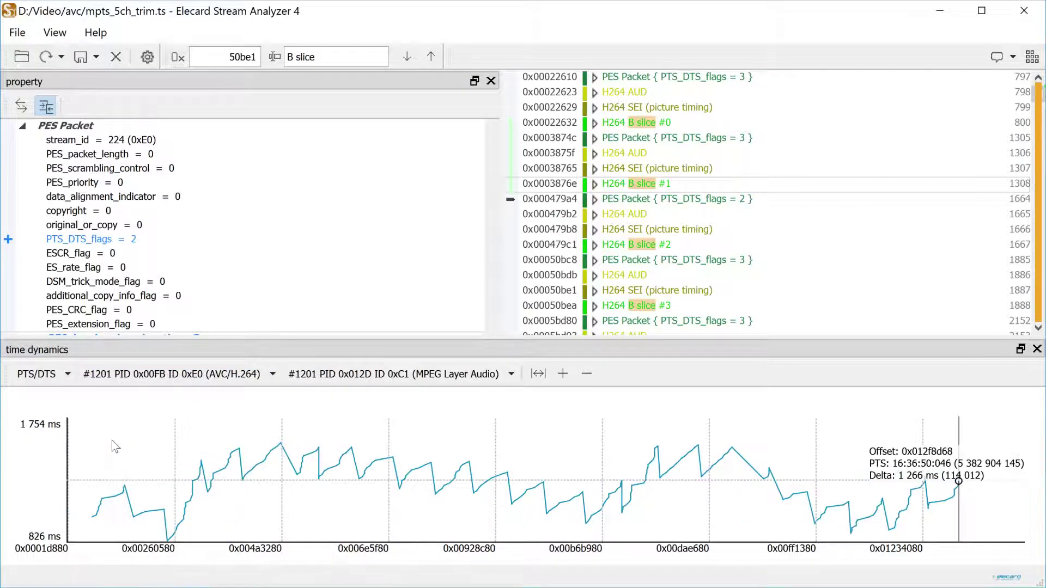
{"action": "left_click", "coordinate": [127, 375]}
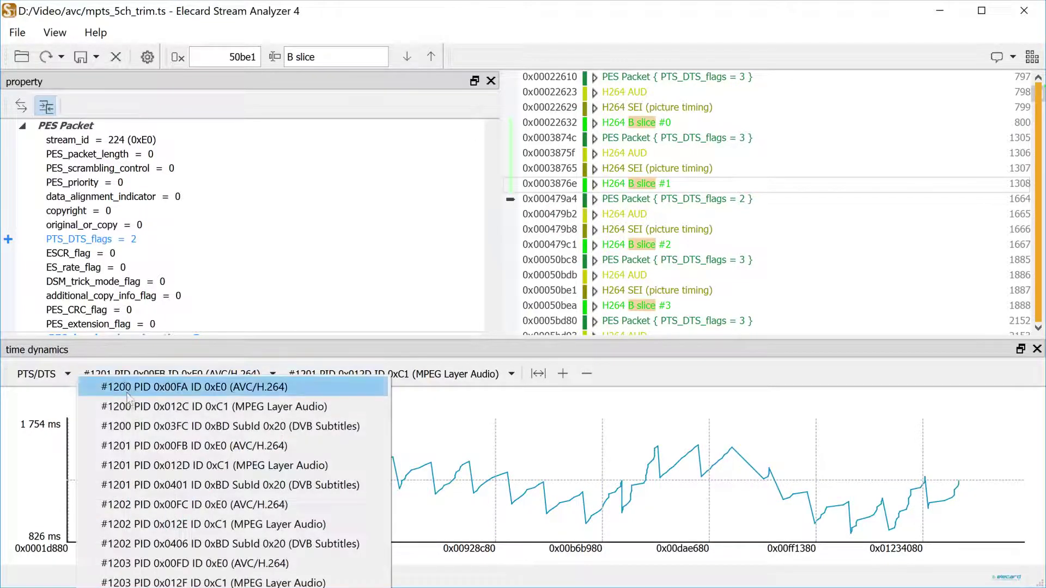
{"action": "key", "text": "Escape"}
{"action": "left_click", "coordinate": [140, 499]}
{"action": "left_click_drag", "start_coordinate": [72, 493], "coordinate": [69, 350]}
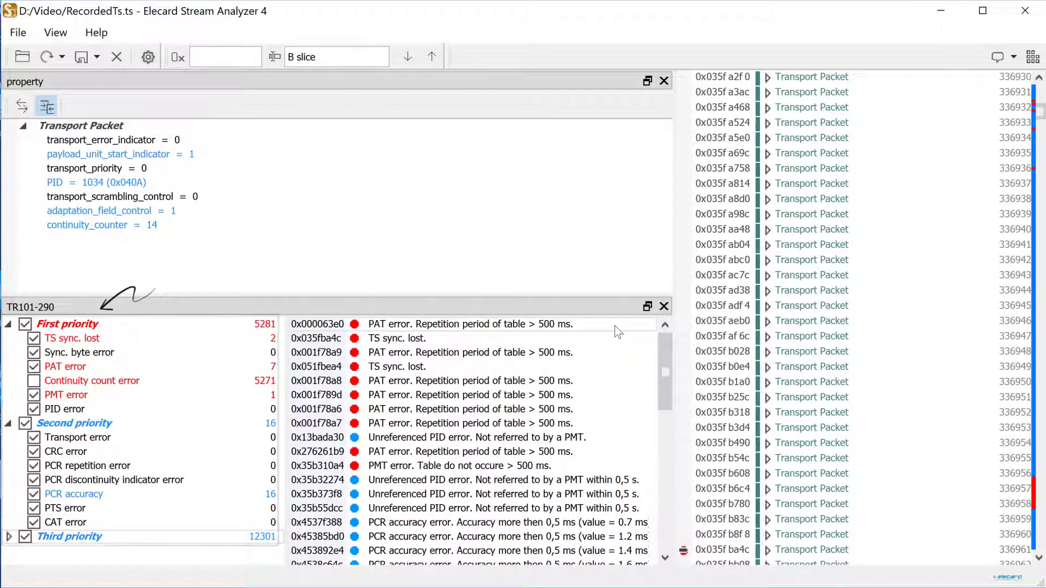
Jump from the TR101-290 list to the stream positions of the errors at 0x000063e0, 0x035fba4c, 0x13bada30 and 0x35b32274.
{"action": "double_click", "coordinate": [615, 326]}
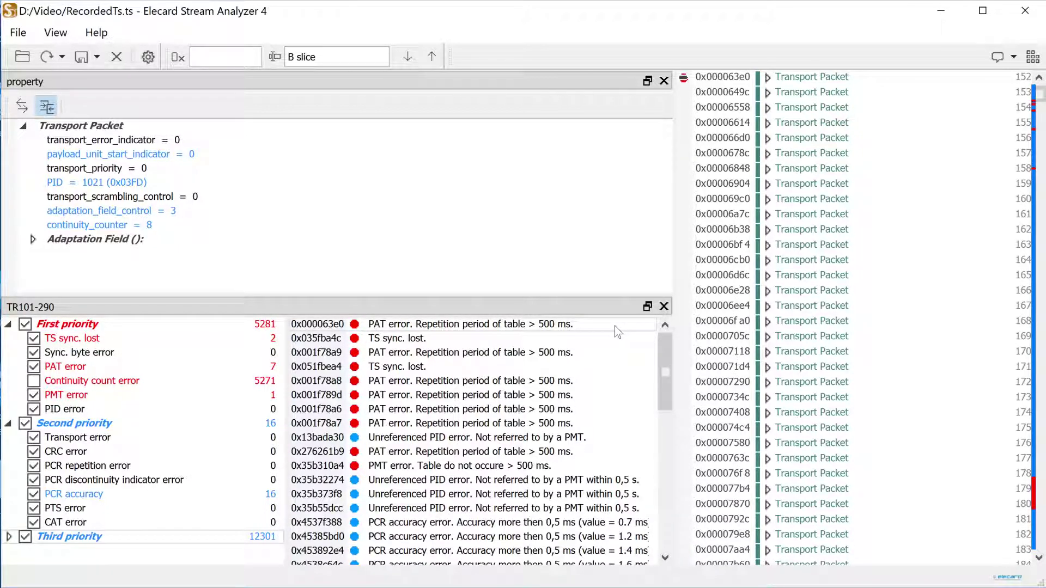
{"action": "double_click", "coordinate": [616, 338]}
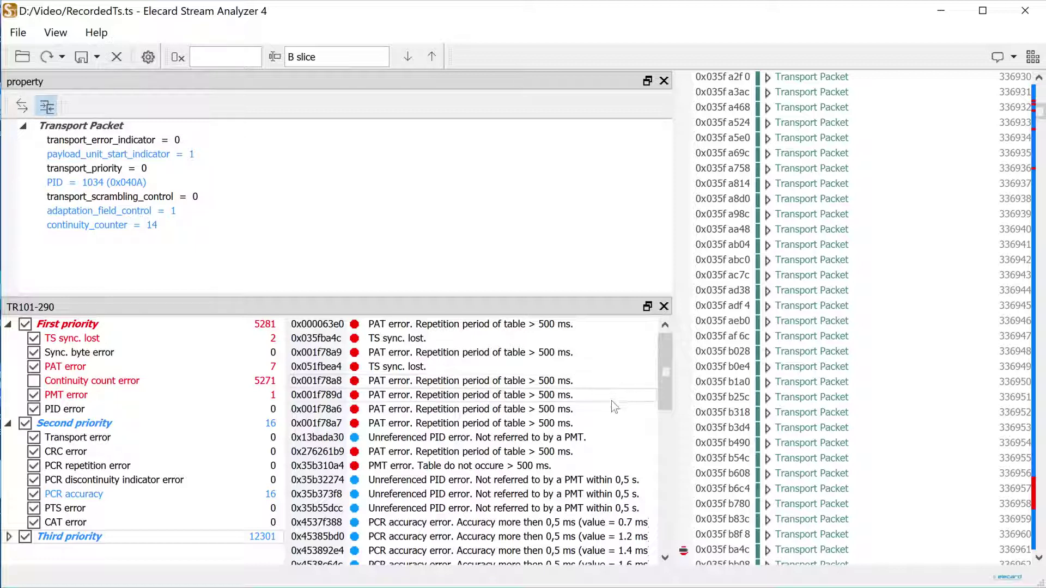
{"action": "double_click", "coordinate": [612, 433]}
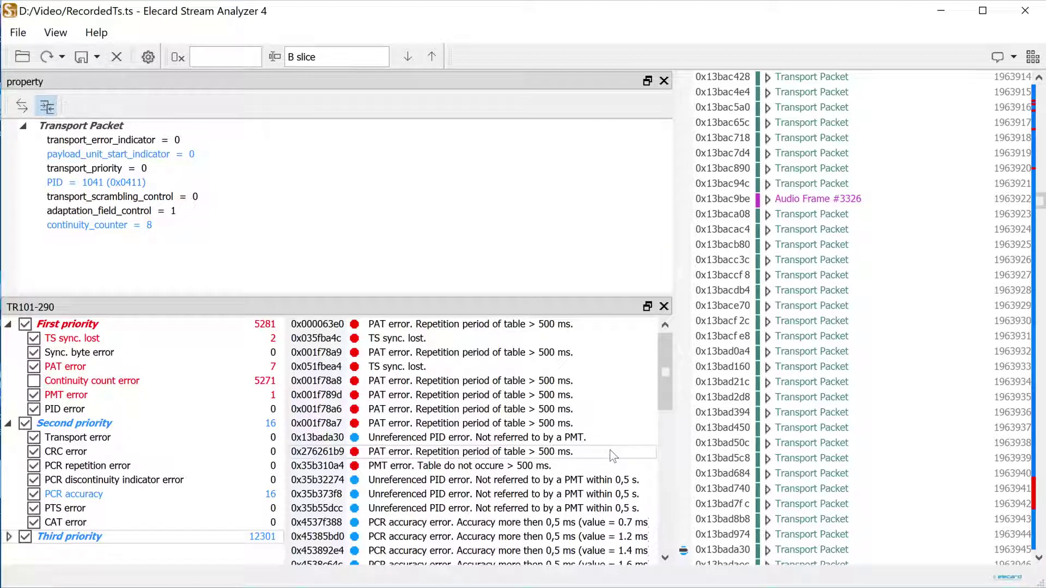
{"action": "double_click", "coordinate": [611, 481]}
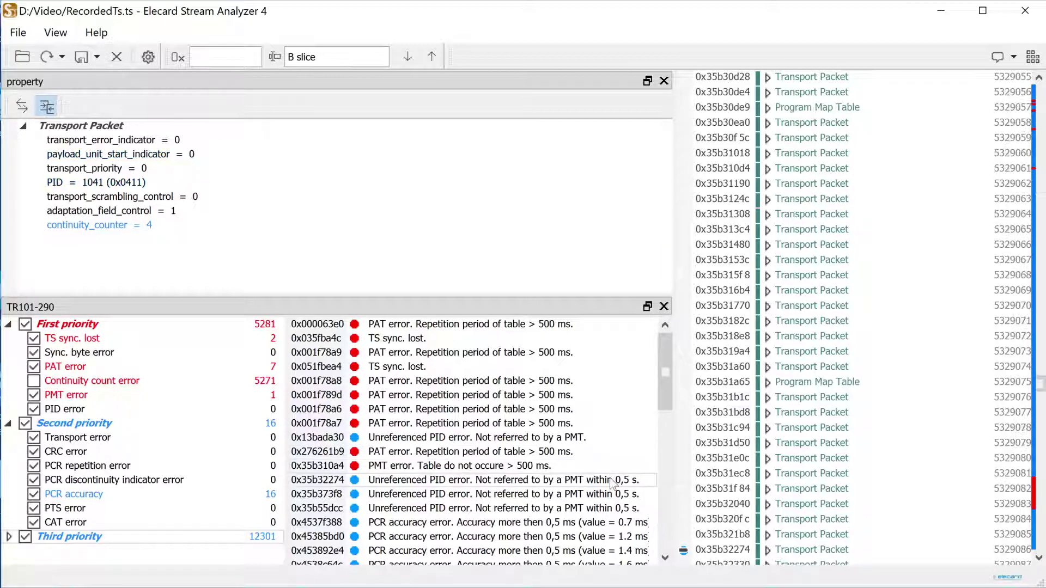
Set up saving the stream info with an Offset range, including TR101-290 and TR101-290 details.
{"action": "left_click", "coordinate": [25, 34]}
{"action": "mouse_move", "coordinate": [135, 102]}
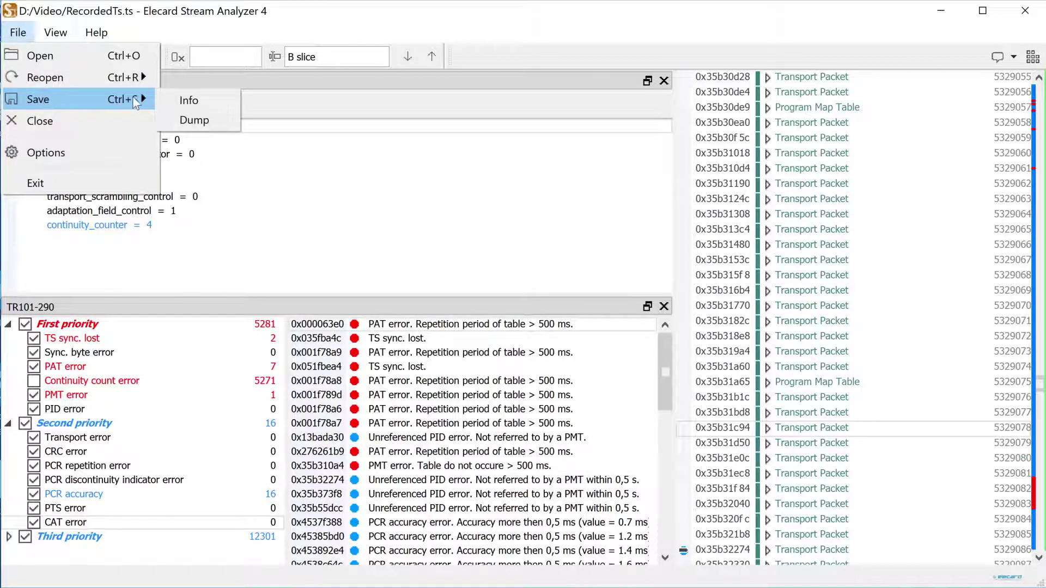
{"action": "left_click", "coordinate": [180, 101]}
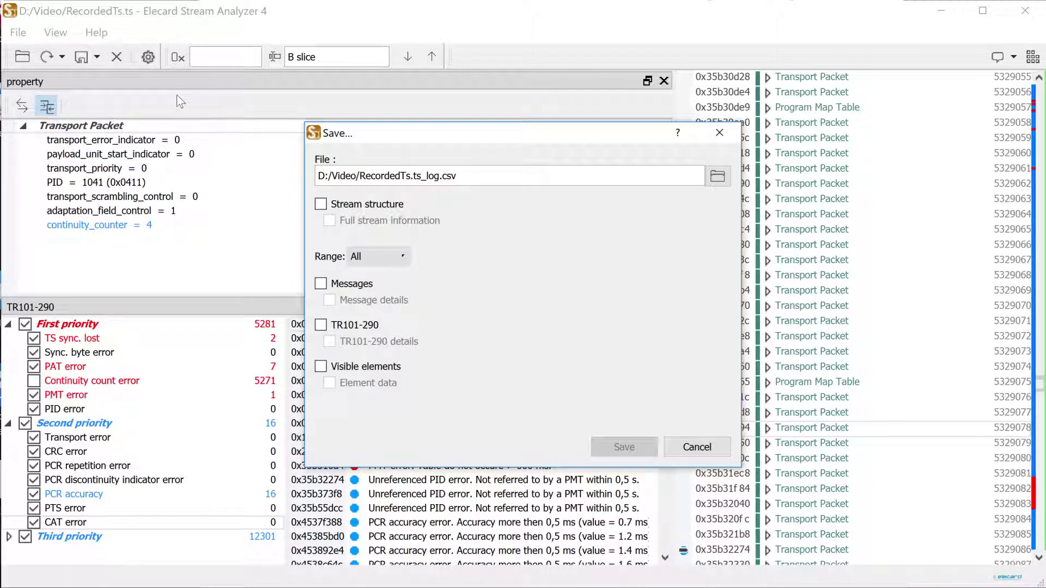
{"action": "left_click", "coordinate": [361, 257]}
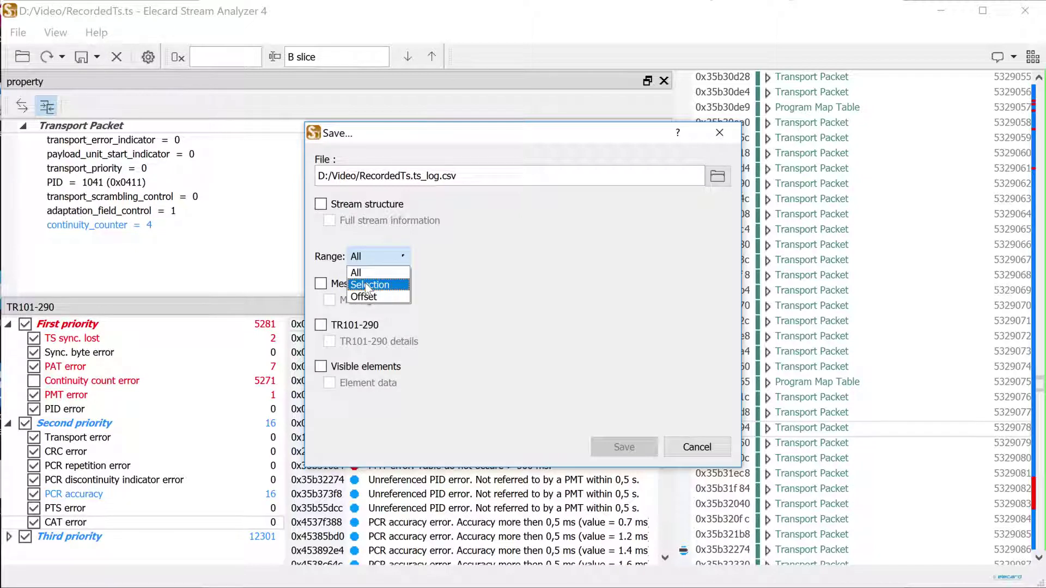
{"action": "left_click", "coordinate": [363, 296]}
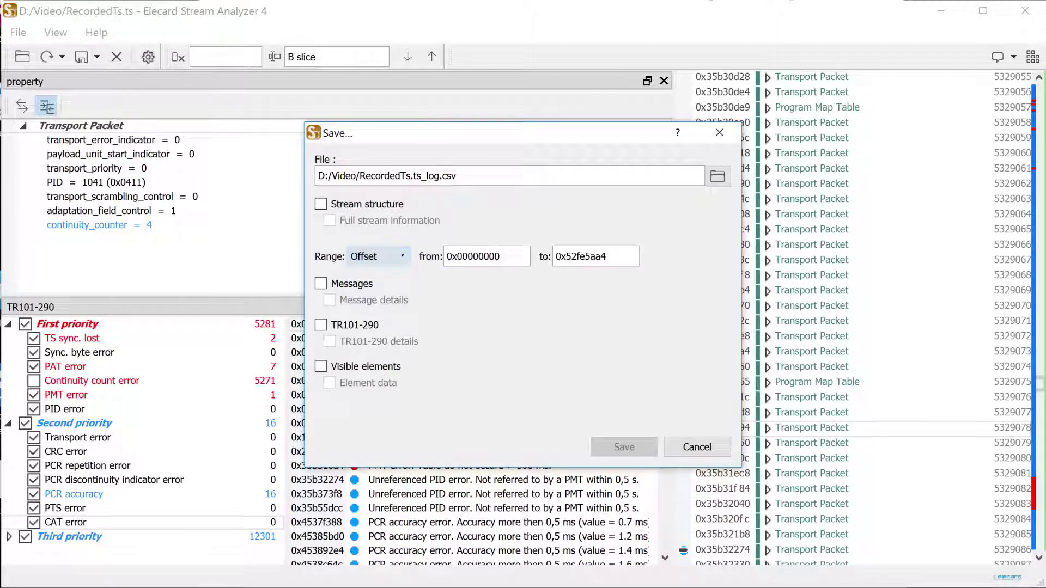
{"action": "left_click", "coordinate": [360, 325]}
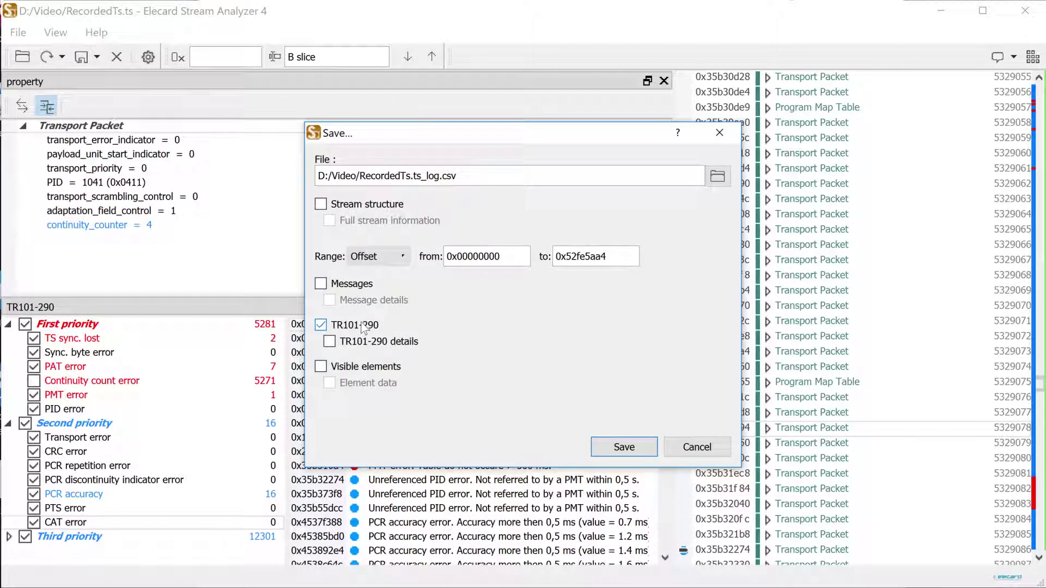
{"action": "left_click", "coordinate": [371, 342]}
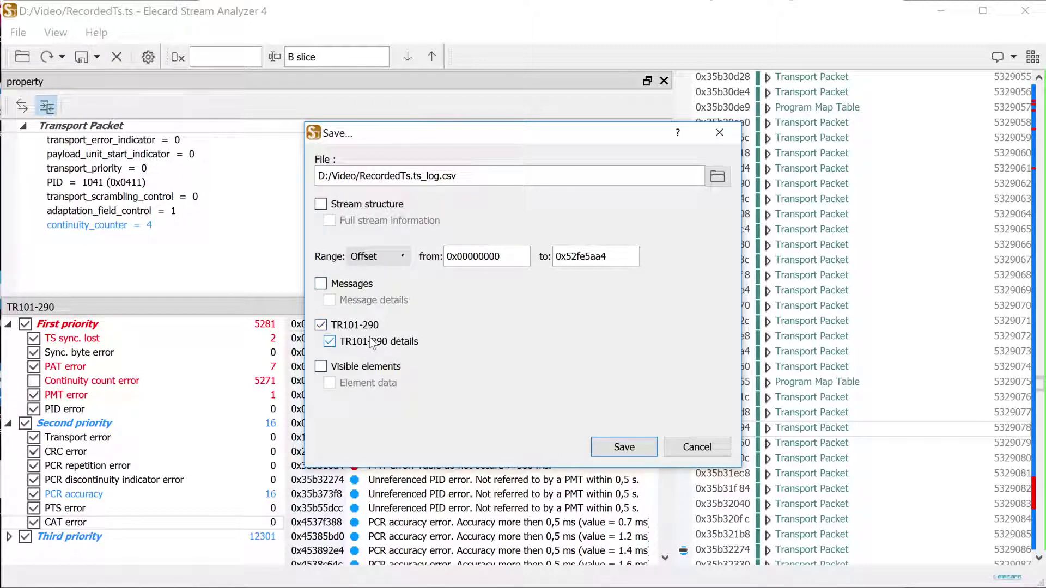